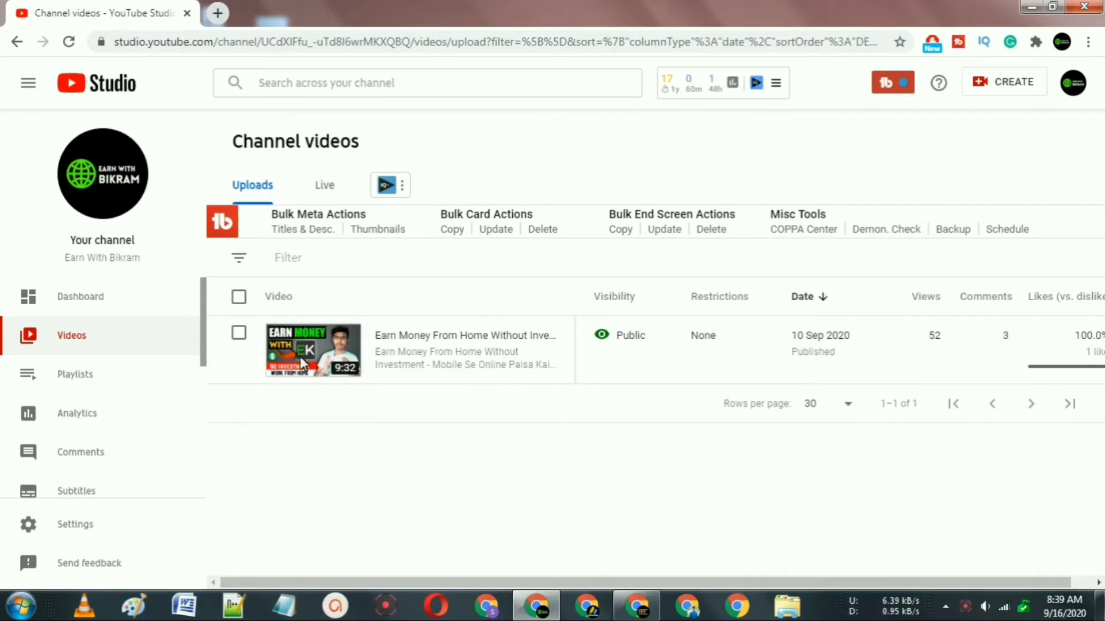
# Step: Open the details of the "Earn Money From Home Without Investment" video and bring up its playlist choices
pyautogui.click(390, 339)
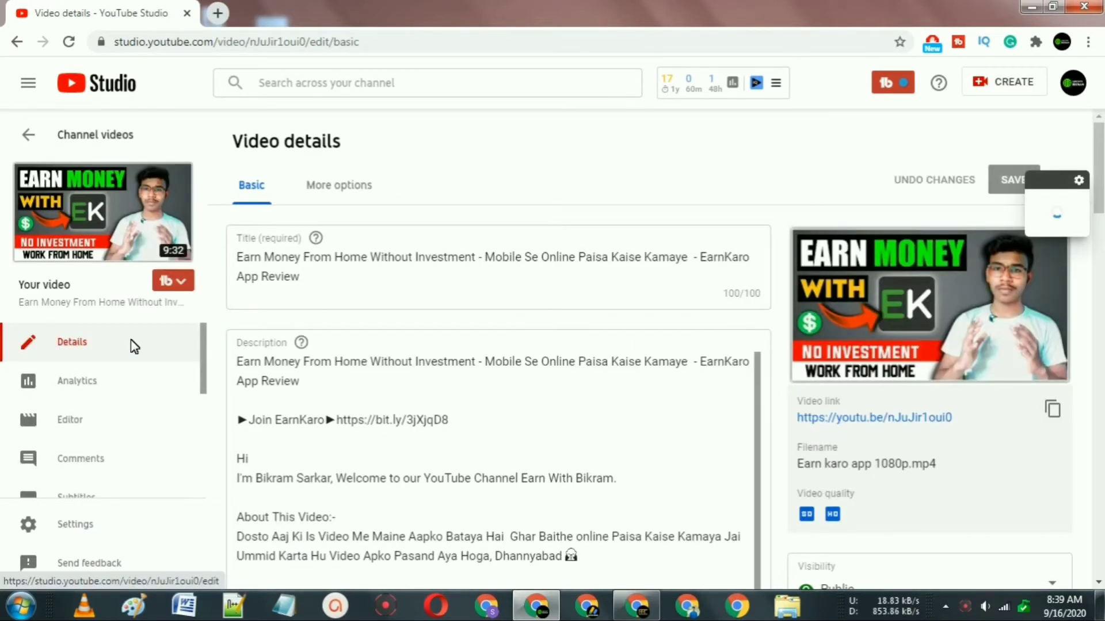
pyautogui.scroll(-4, 945, 290)
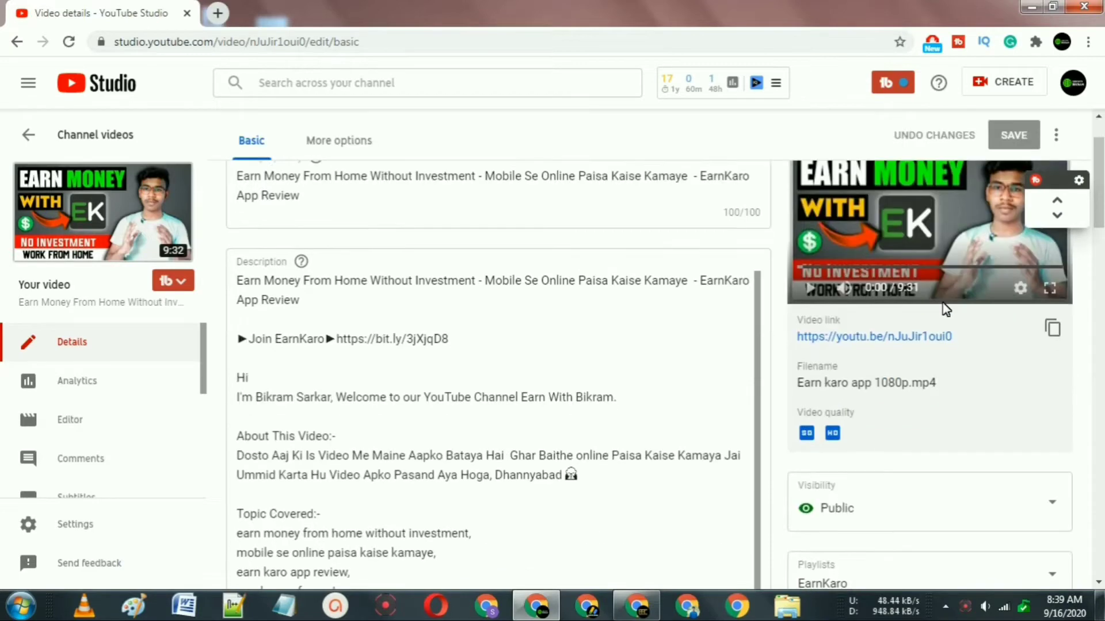
pyautogui.scroll(-1, 945, 309)
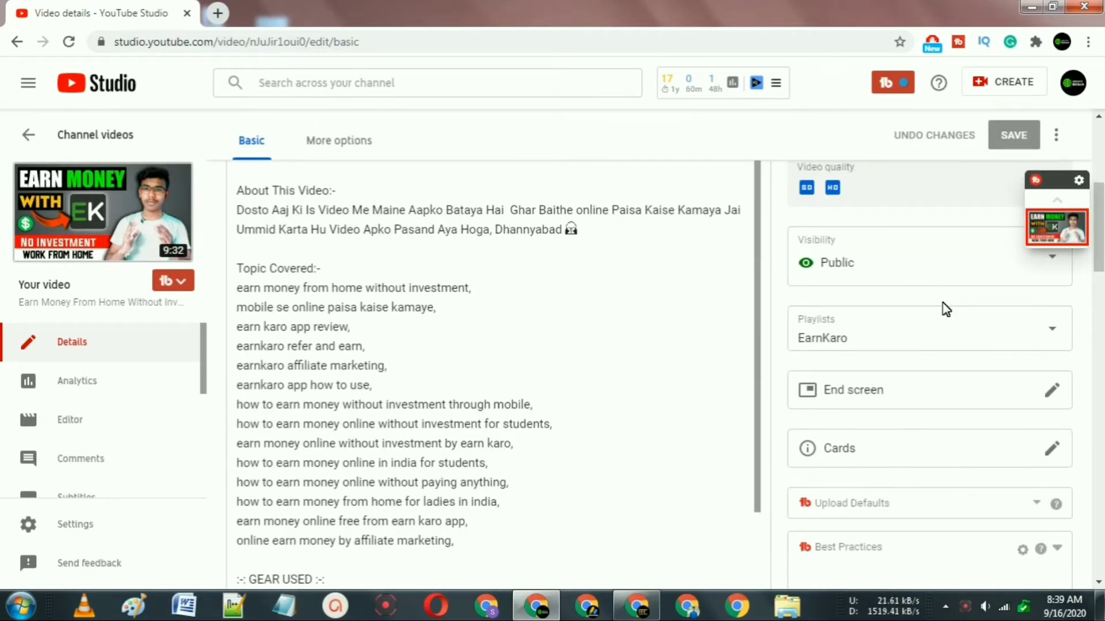
pyautogui.scroll(1, 944, 309)
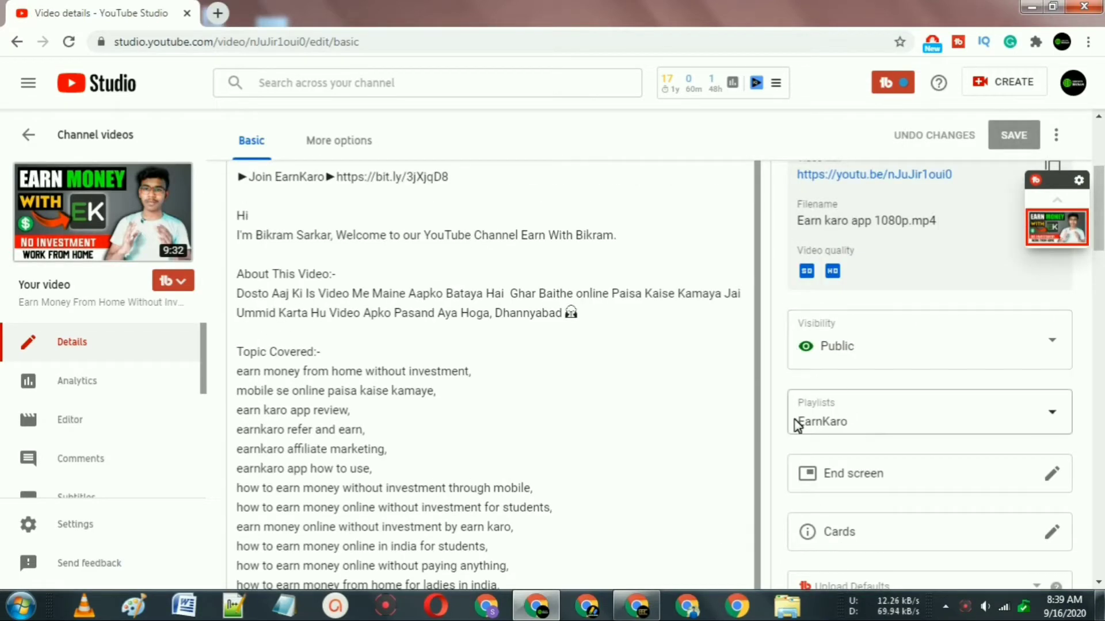
pyautogui.scroll(-5, 877, 373)
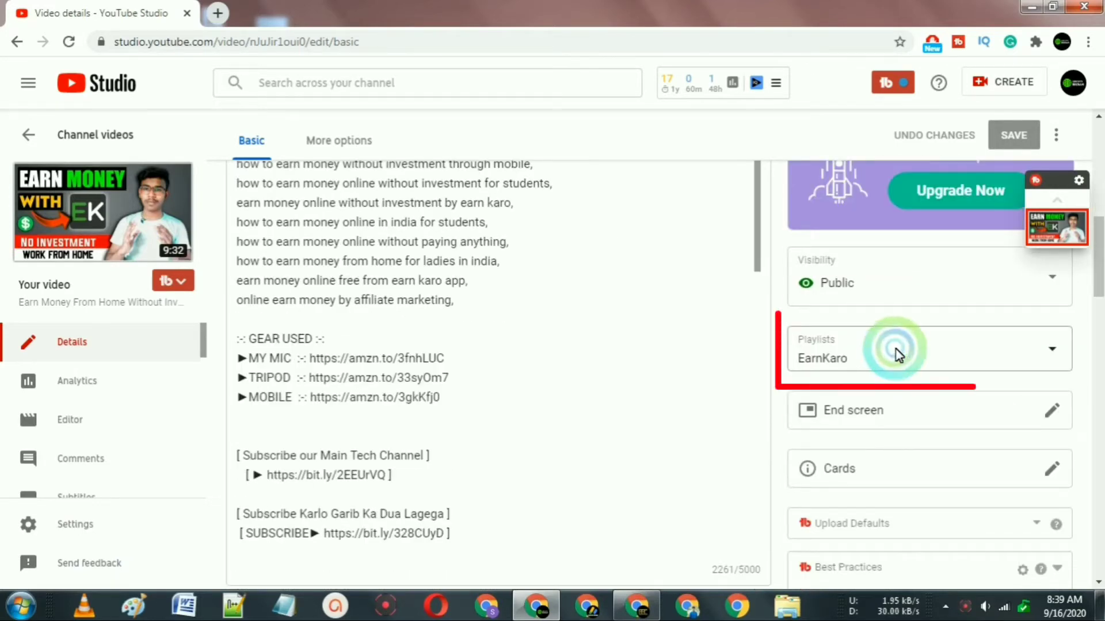
pyautogui.click(918, 347)
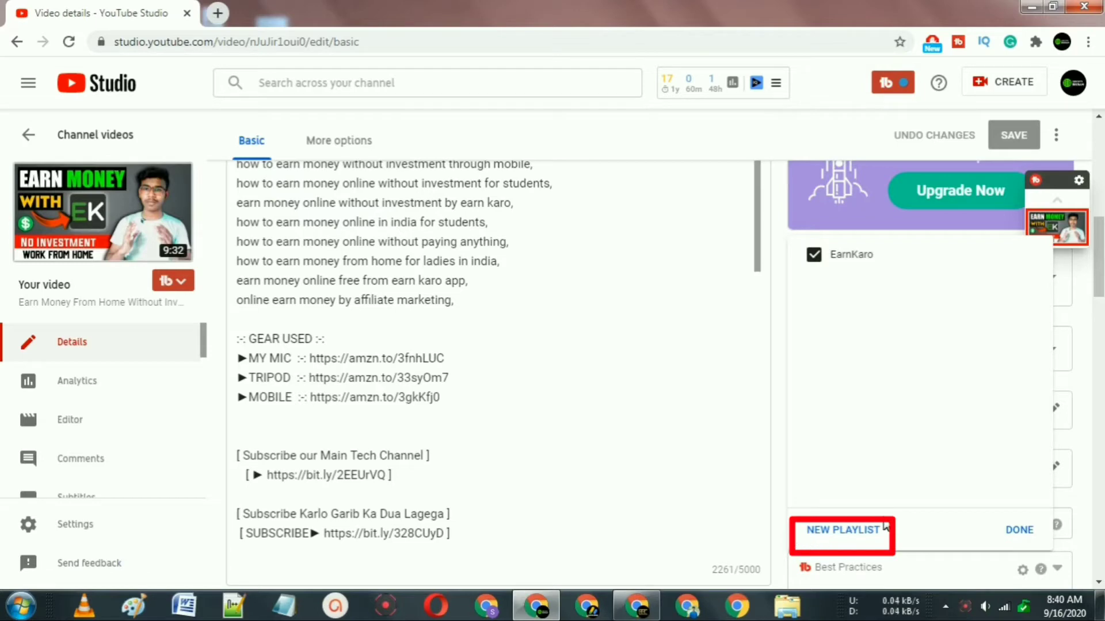
# Step: Create a new playlist titled "Youtube" with Public visibility from the video's playlist choices
pyautogui.click(838, 531)
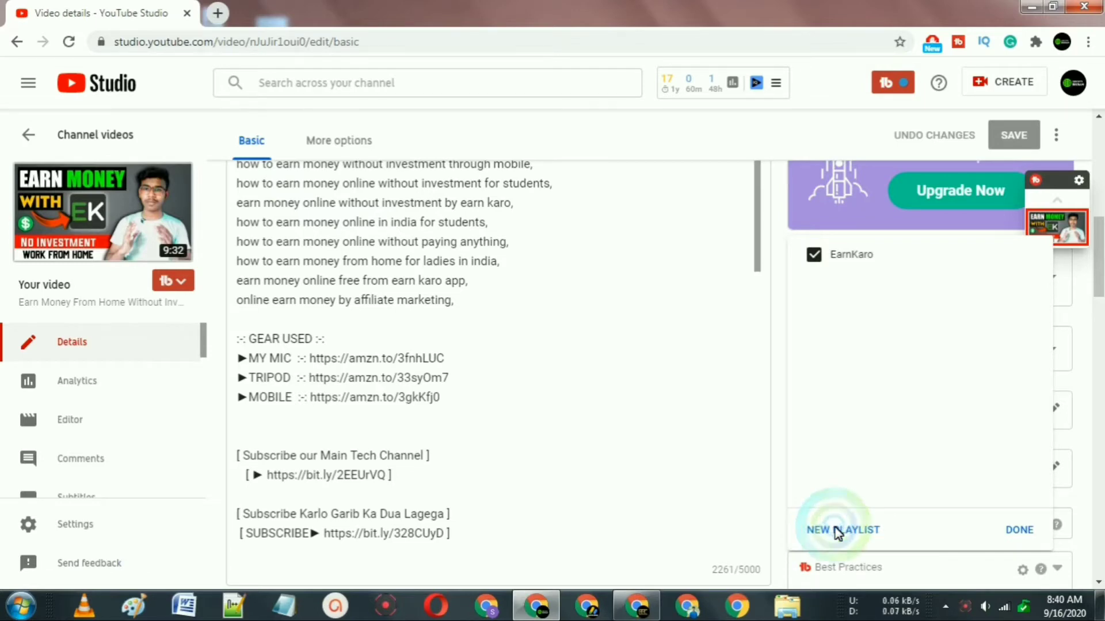
pyautogui.click(851, 375)
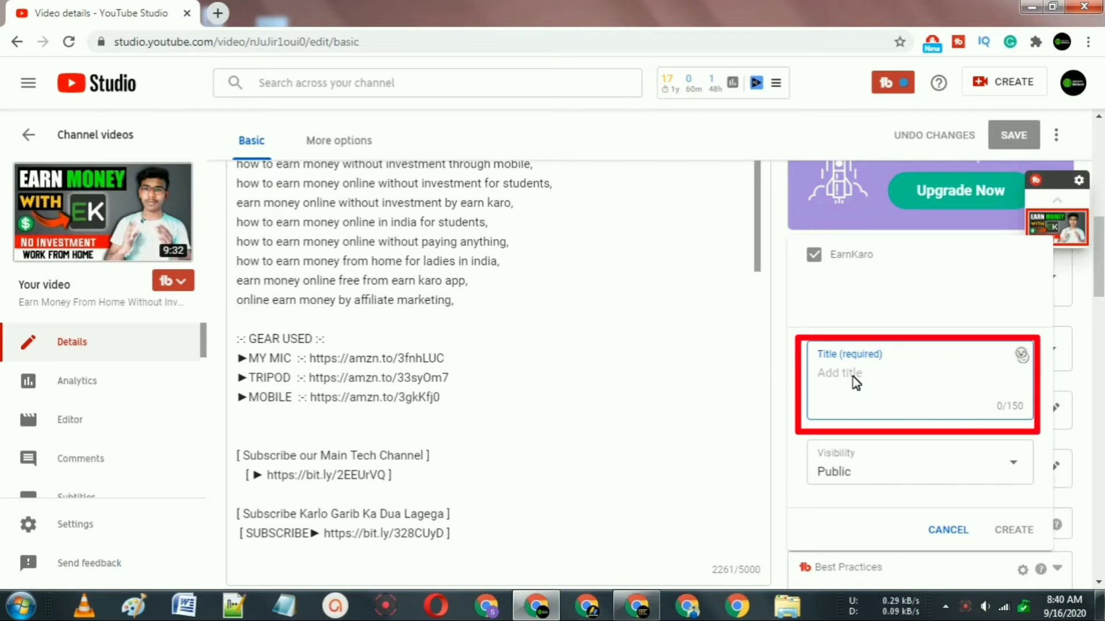
pyautogui.write('Youtube')
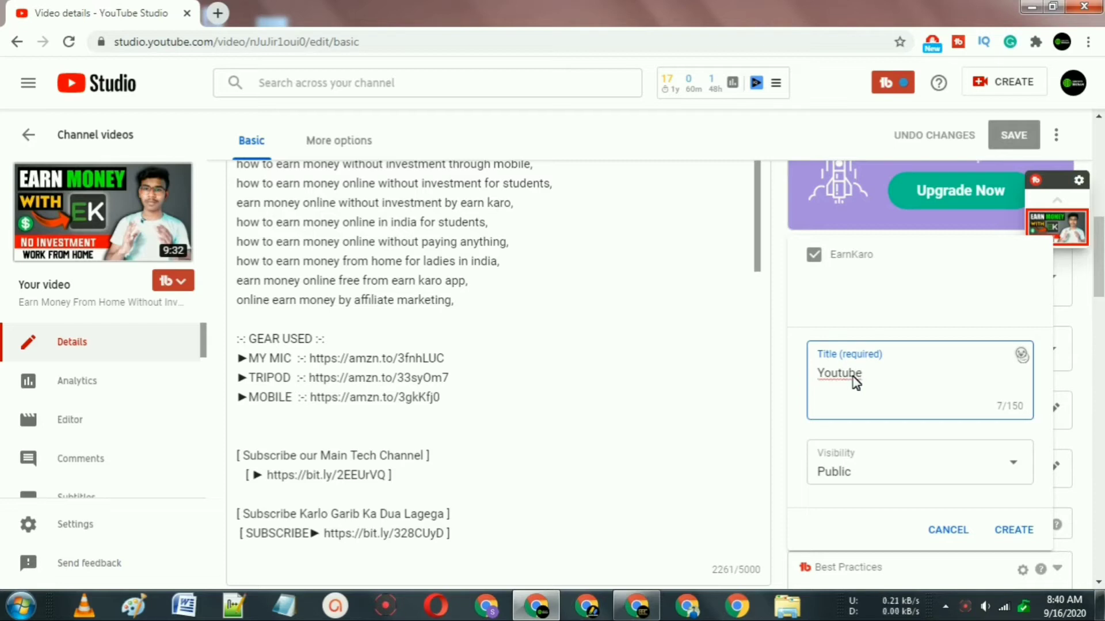
pyautogui.click(988, 467)
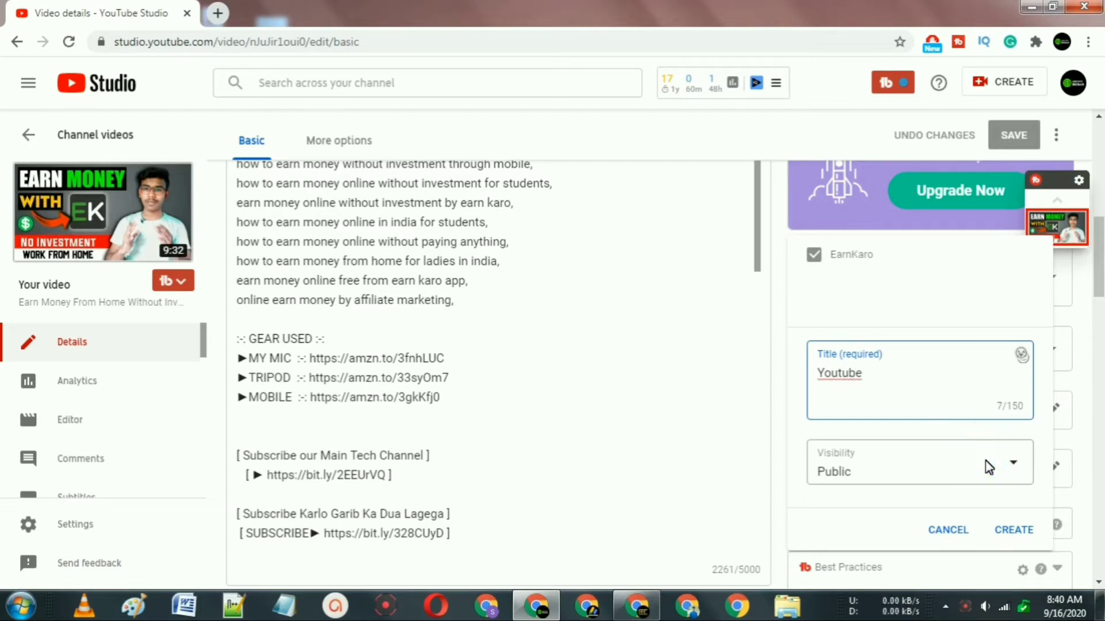
pyautogui.click(989, 473)
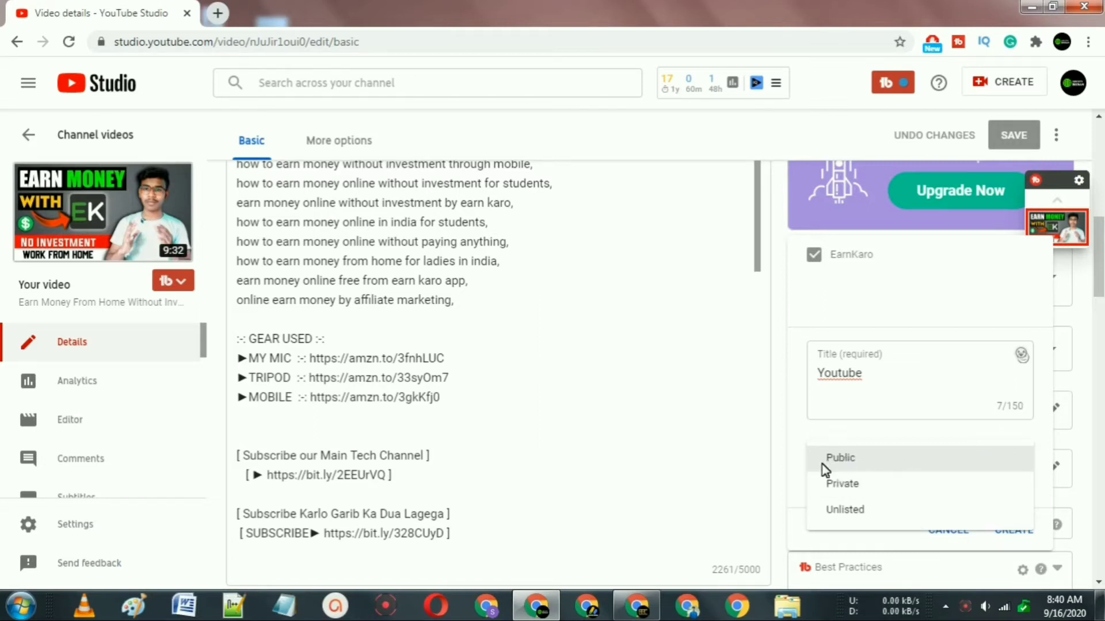
pyautogui.click(840, 460)
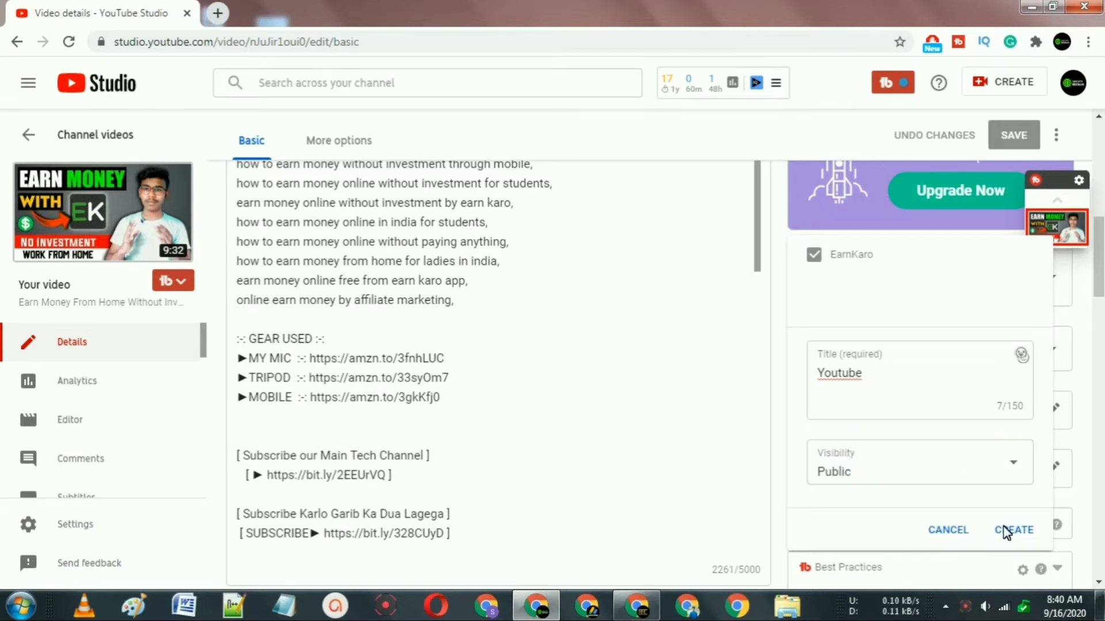
pyautogui.click(1005, 531)
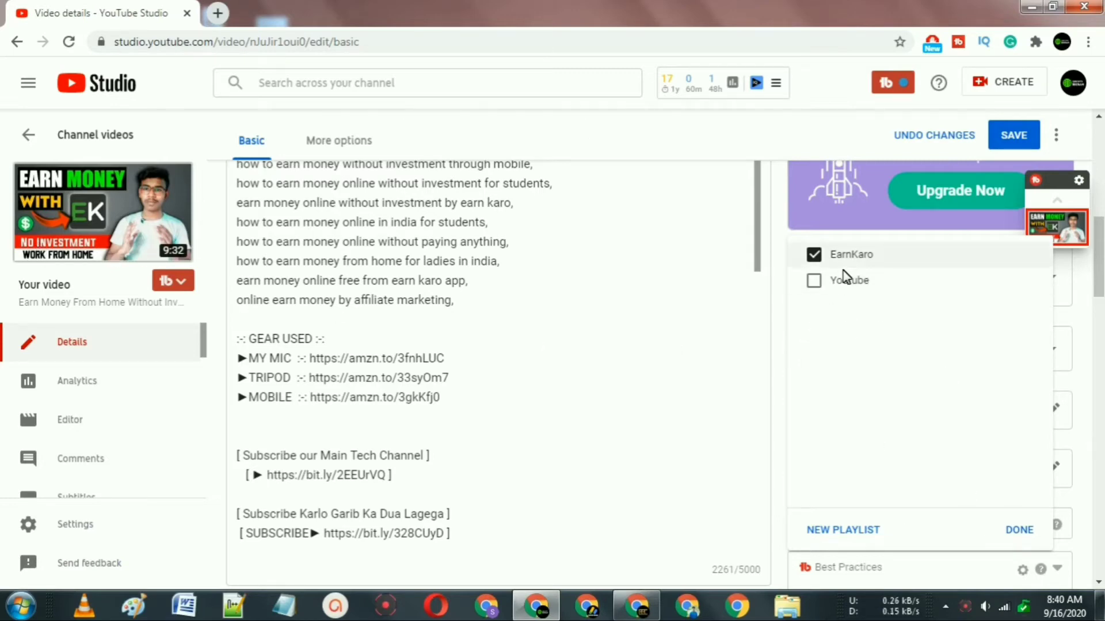
# Step: Add the video to the "Youtube" playlist alongside EarnKaro and save the video details
pyautogui.click(813, 285)
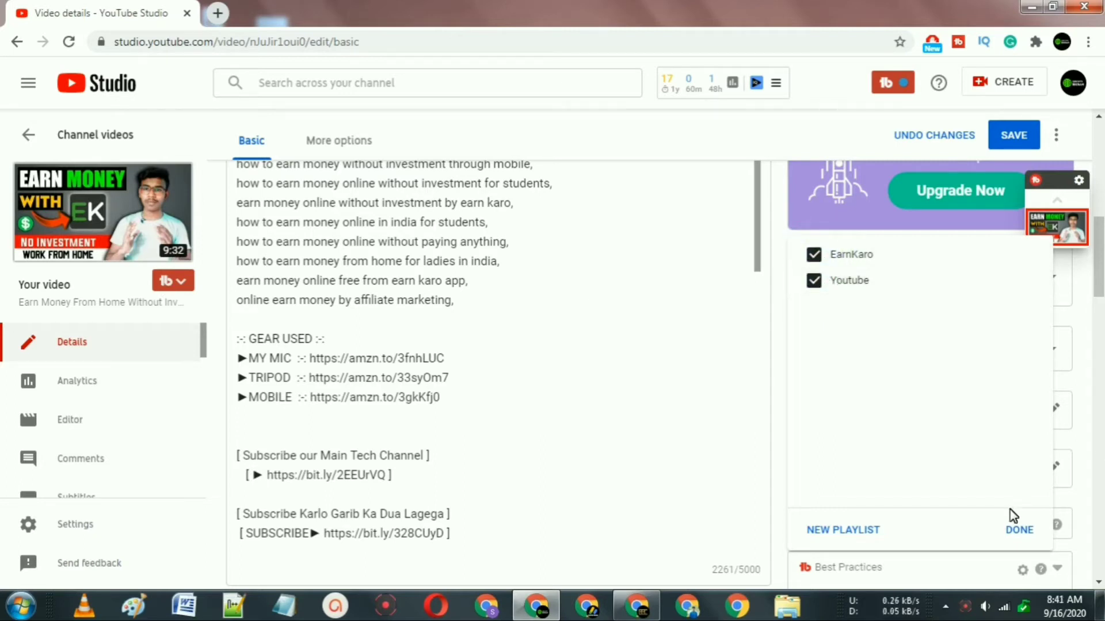
pyautogui.click(1023, 530)
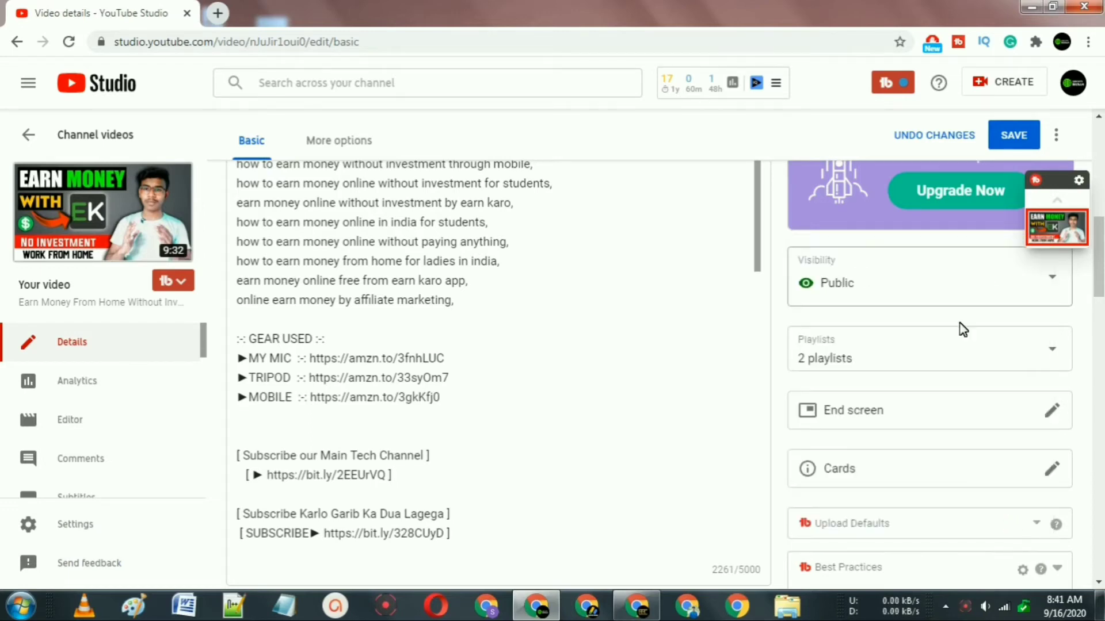
pyautogui.scroll(-4, 956, 339)
pyautogui.scroll(5, 946, 384)
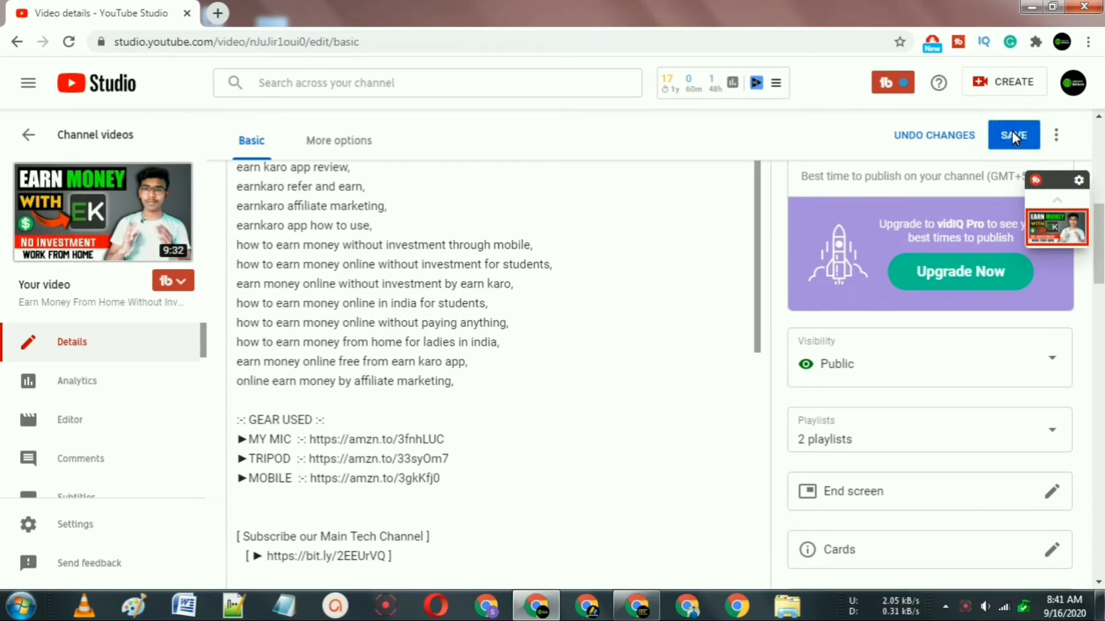
pyautogui.click(1013, 135)
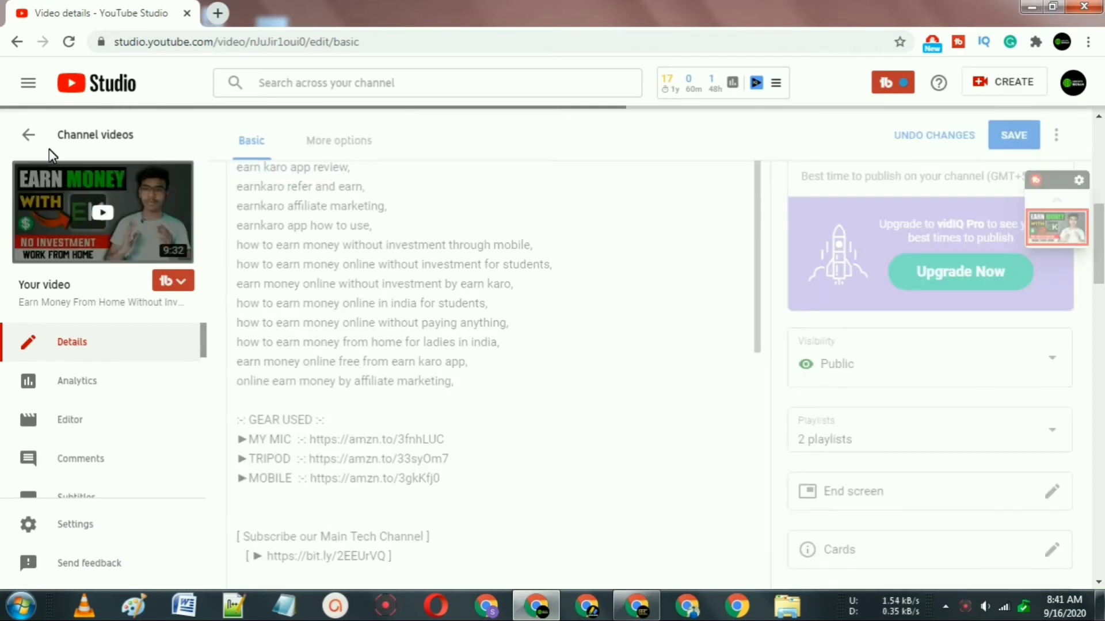
# Step: Return to the channel's video list and open the channel's playlists page
pyautogui.click(27, 136)
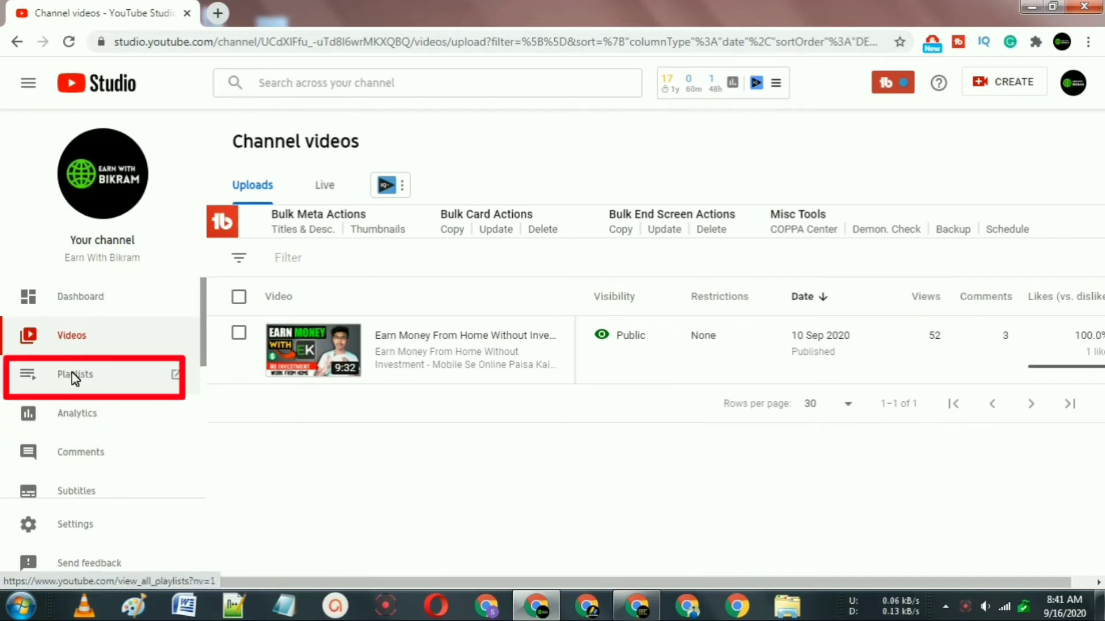
pyautogui.click(73, 376)
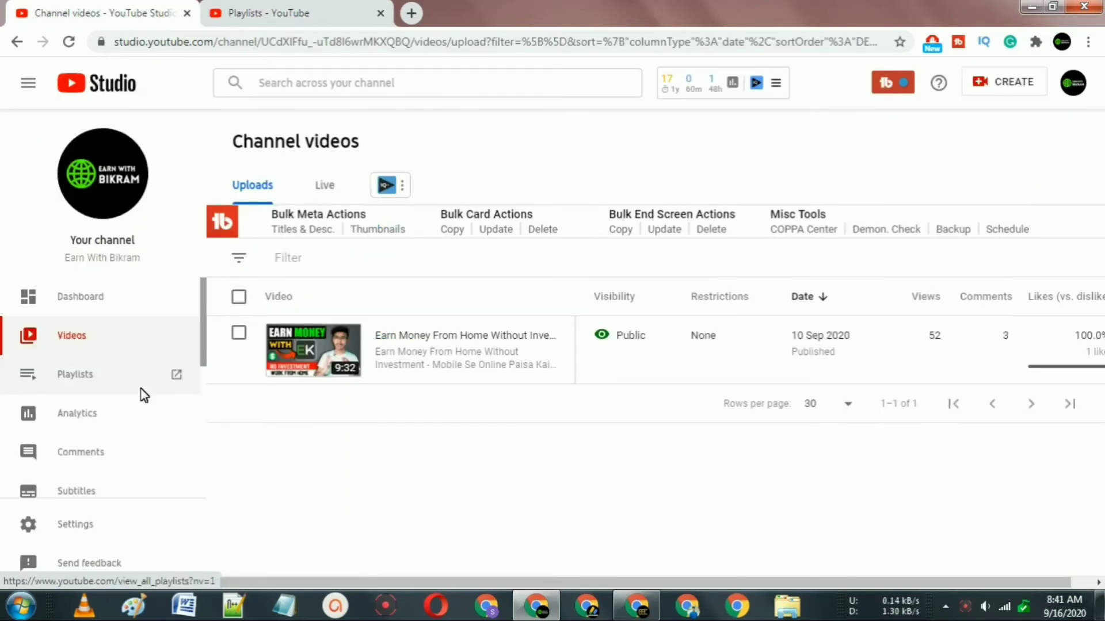
pyautogui.click(105, 378)
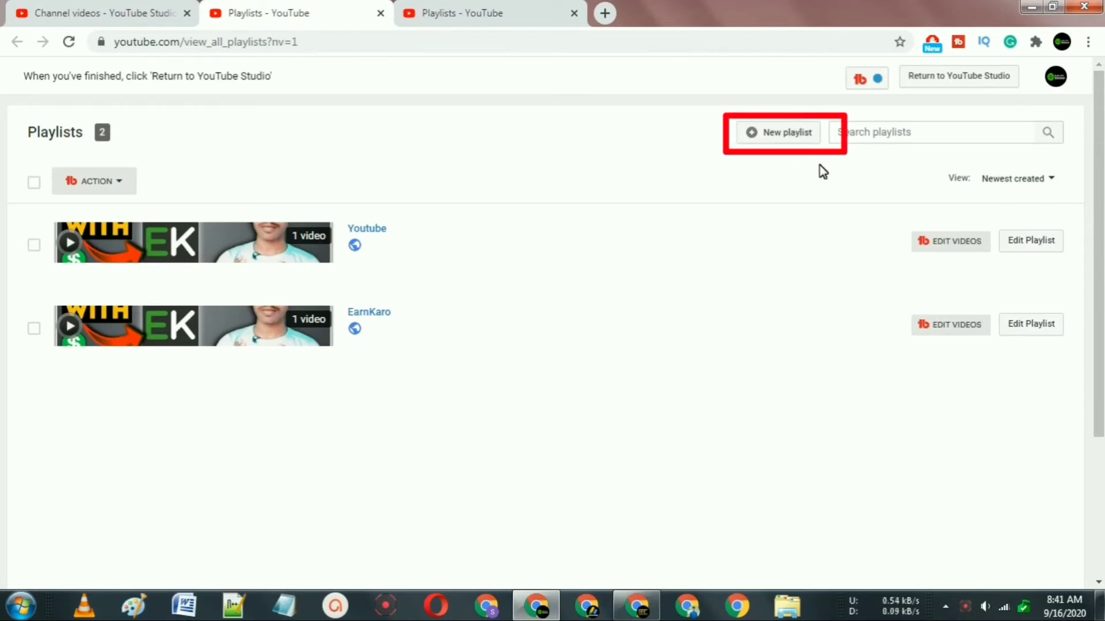
# Step: Create a new public playlist titled "jghvjhgv" on the playlists page
pyautogui.click(771, 135)
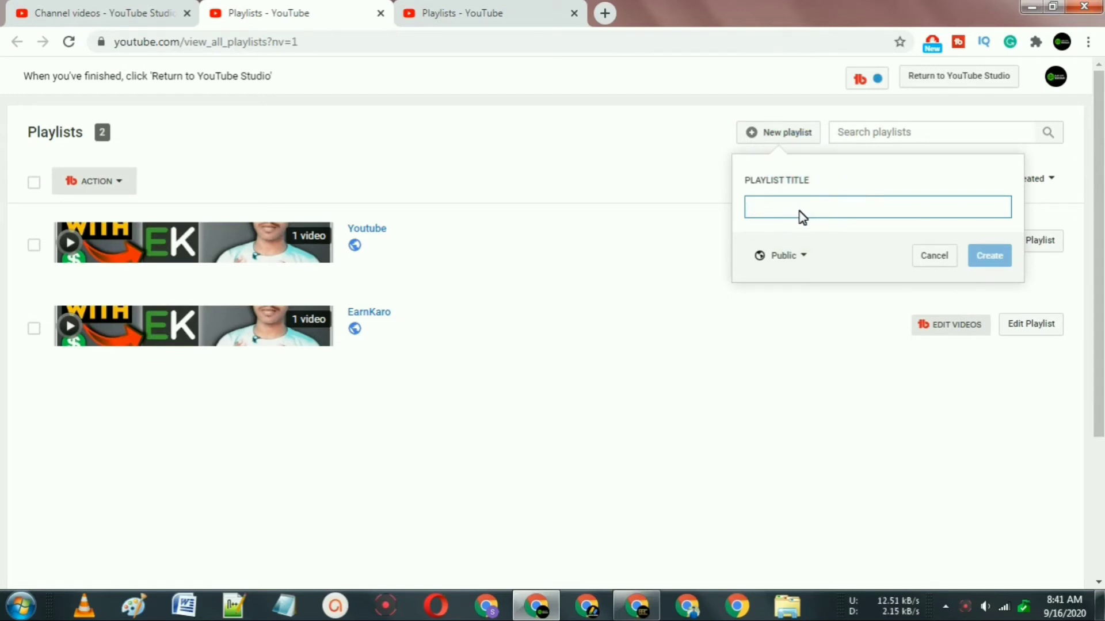
pyautogui.click(771, 218)
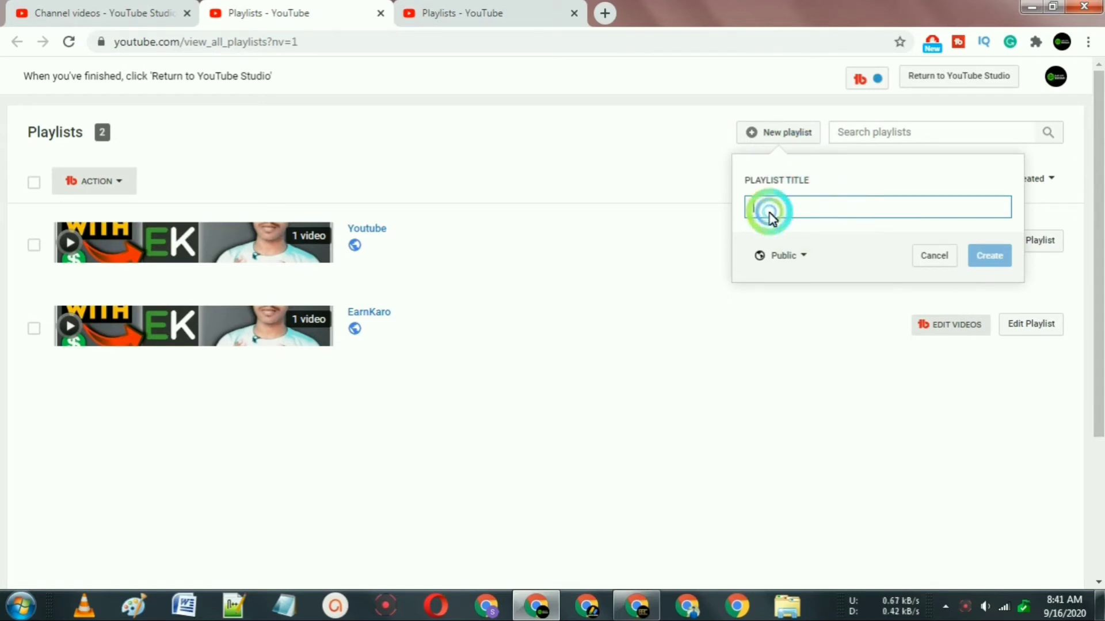
pyautogui.click(887, 226)
pyautogui.write('jghvjhgv')
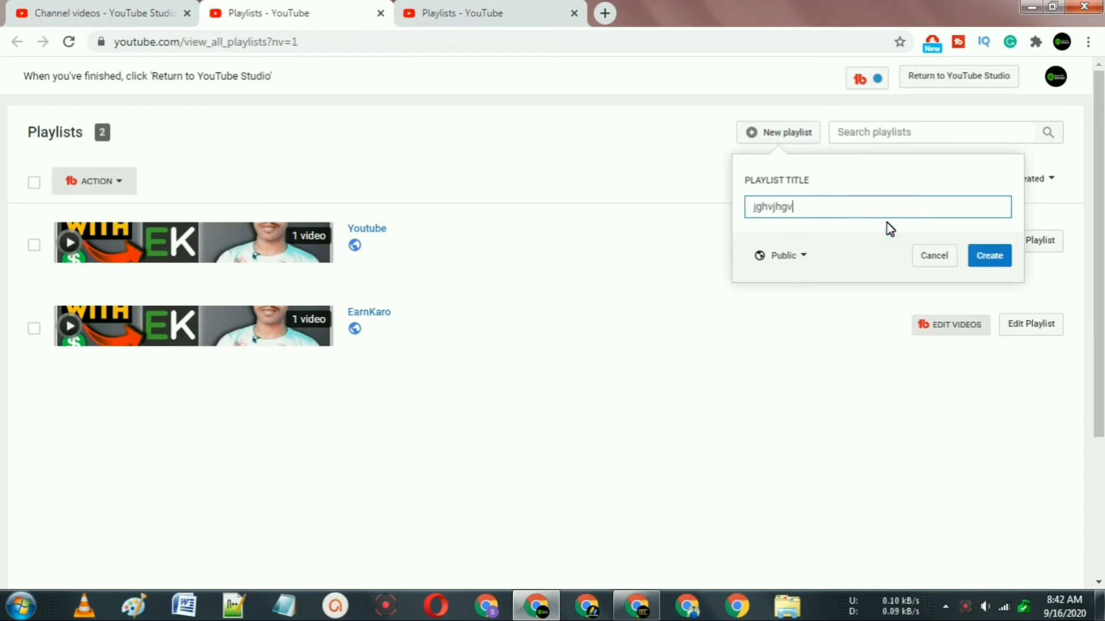
pyautogui.click(989, 255)
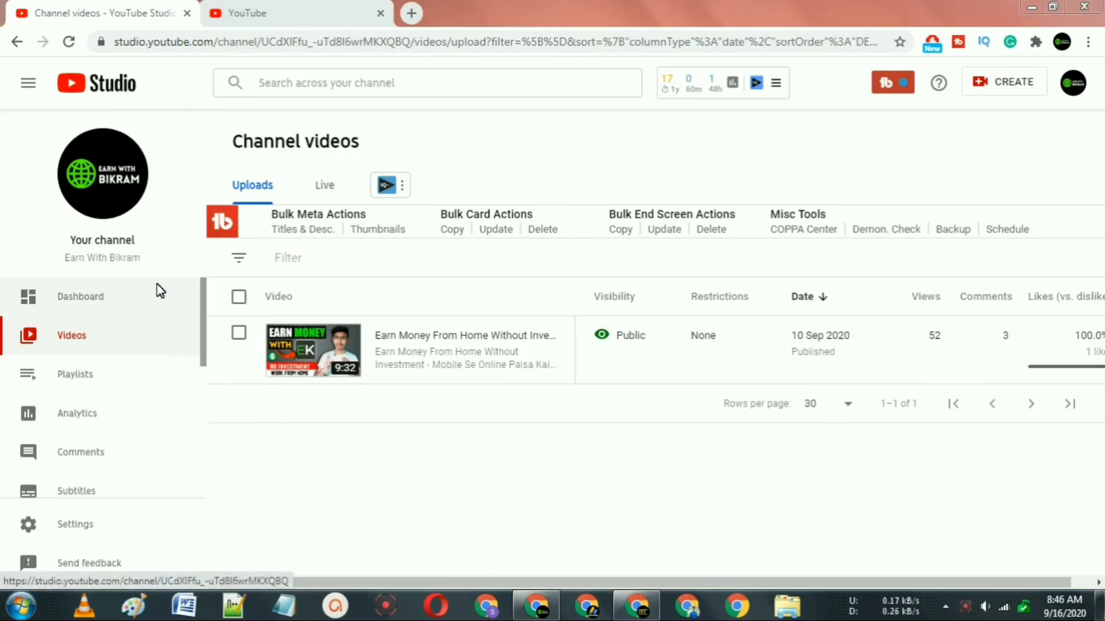
# Step: Open the "Youtube" playlist for editing from the channel's playlists page and permanently delete it
pyautogui.click(105, 373)
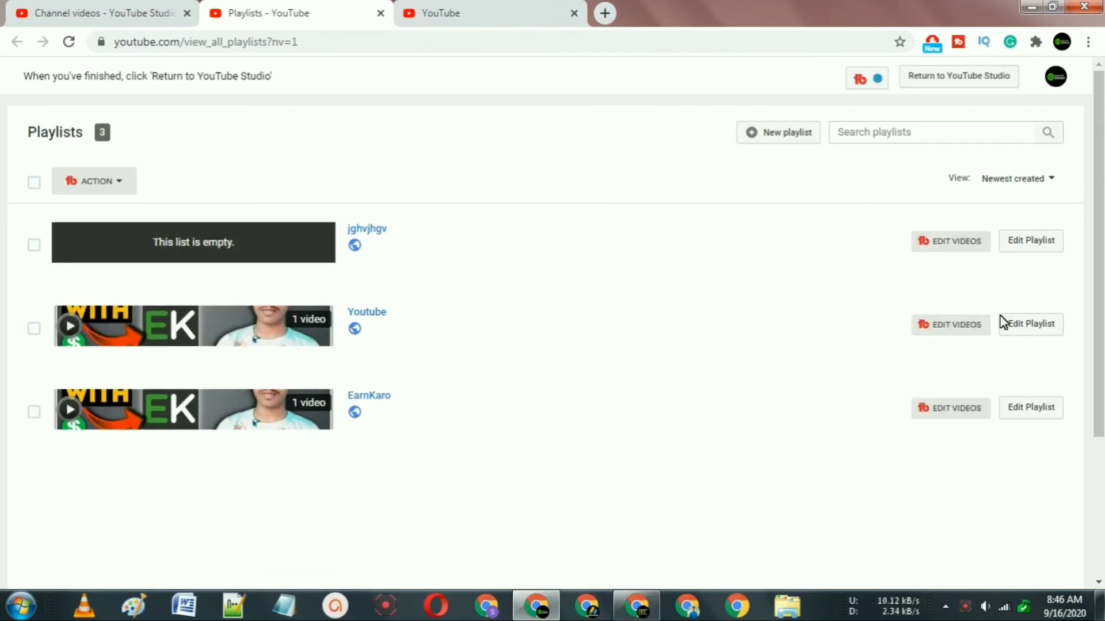
pyautogui.click(1032, 324)
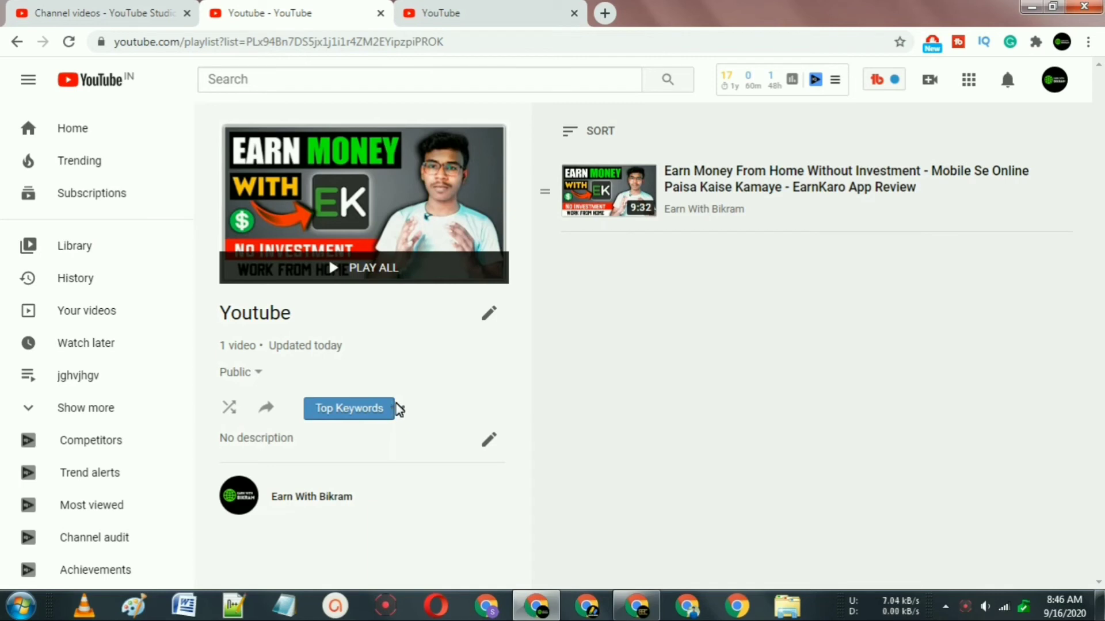
pyautogui.click(401, 410)
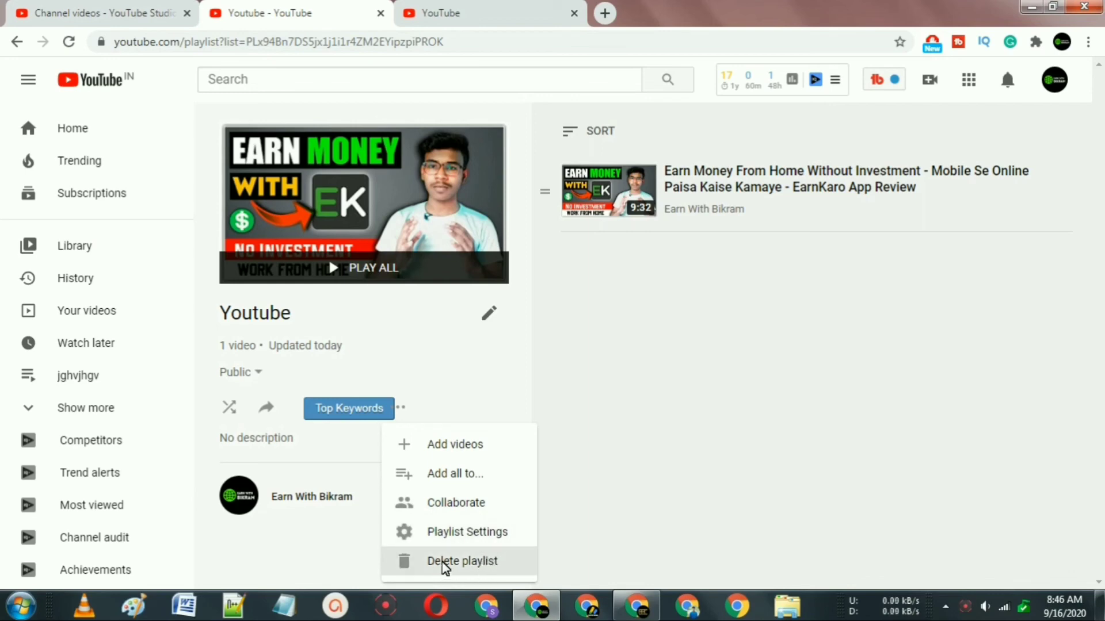
pyautogui.click(475, 561)
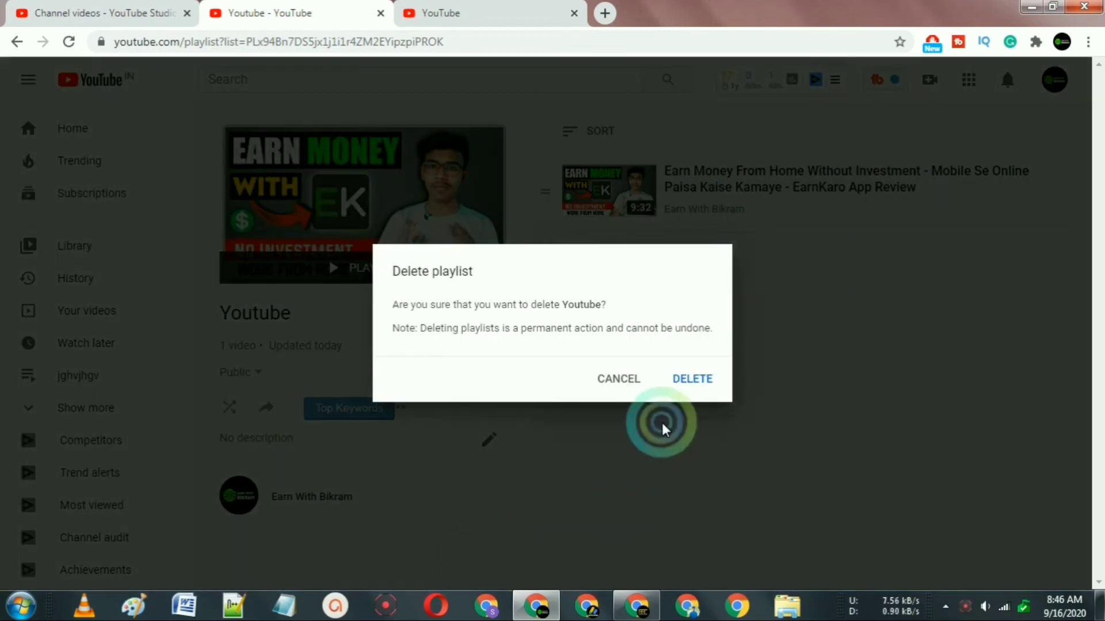
pyautogui.click(692, 378)
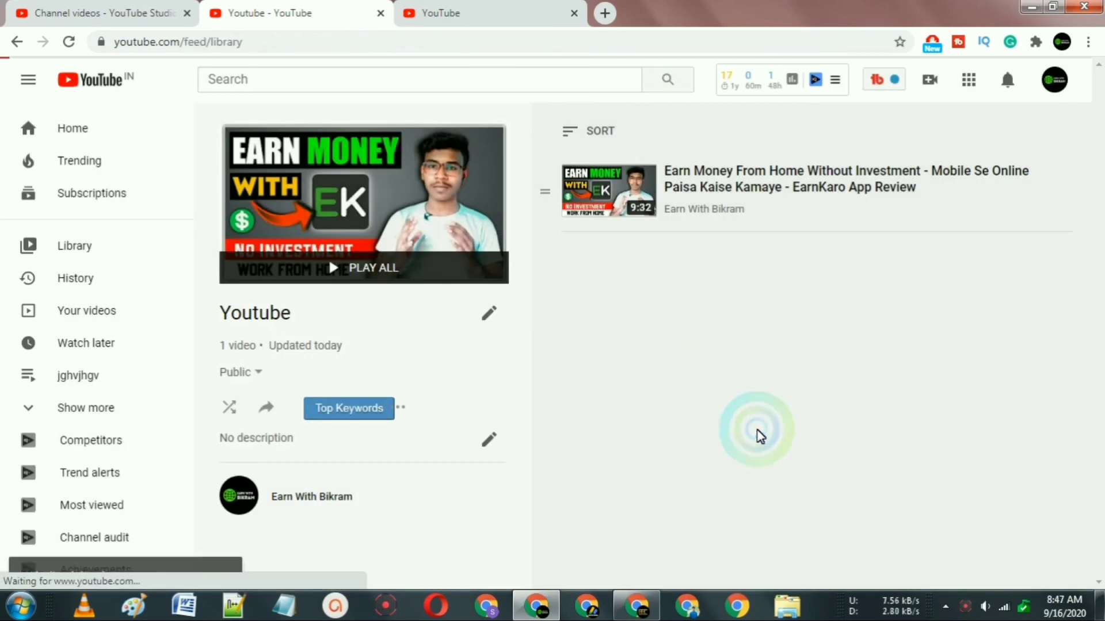